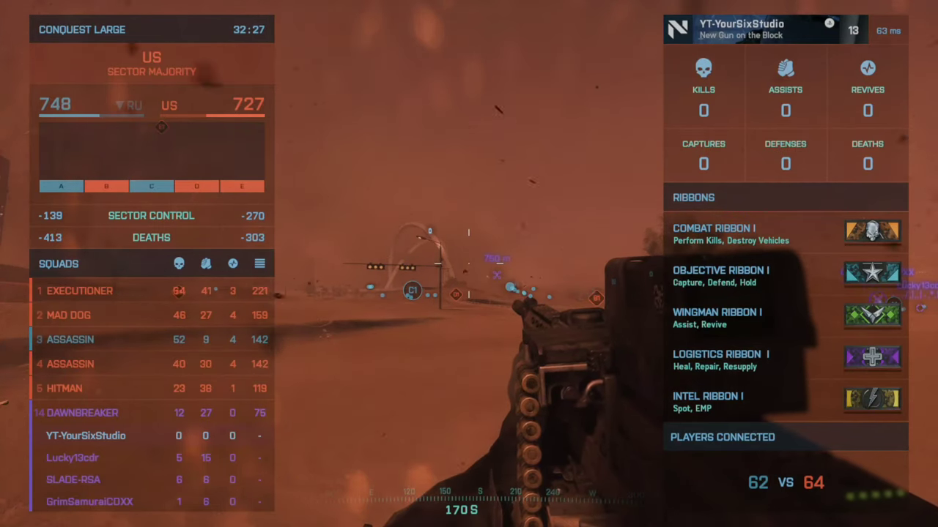
Step: Dismiss the in-match scoreboard and bring up the controller schemes in the game options
key(Tab)
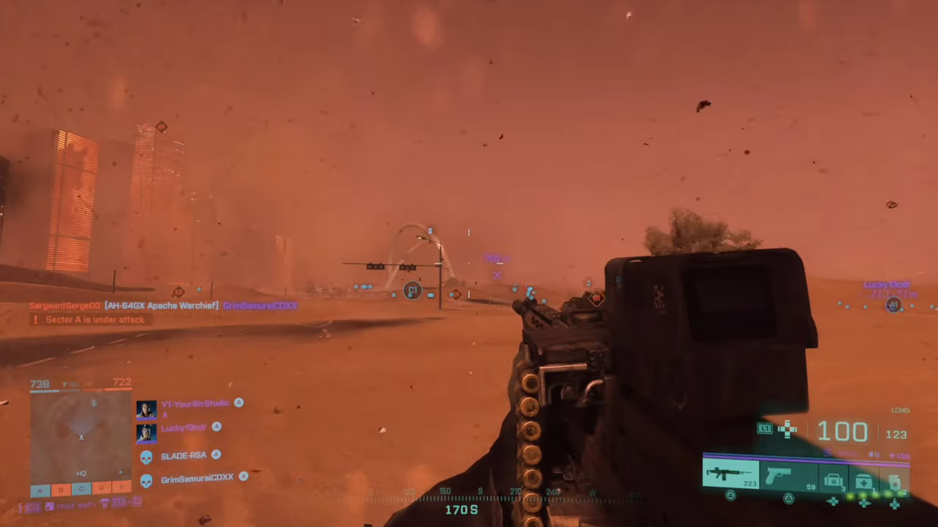
key(Escape)
key(o)
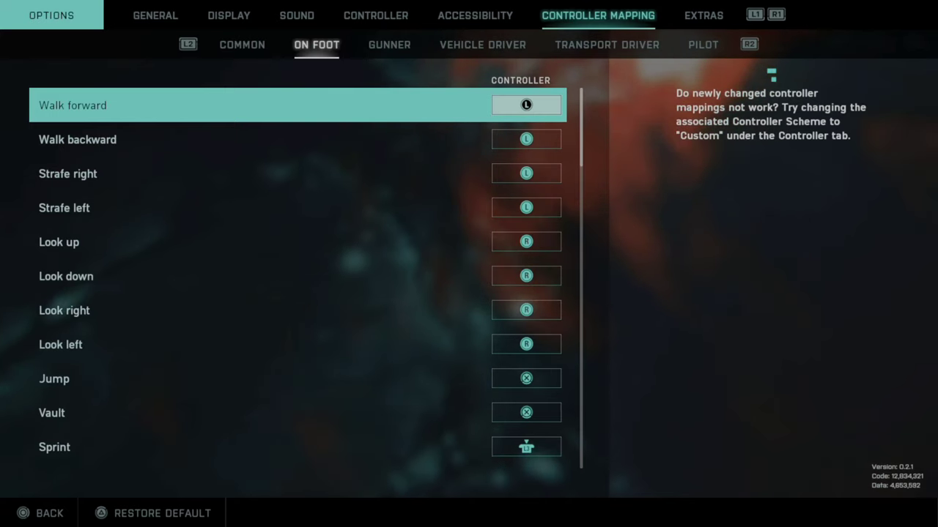
key(z)
key(q)
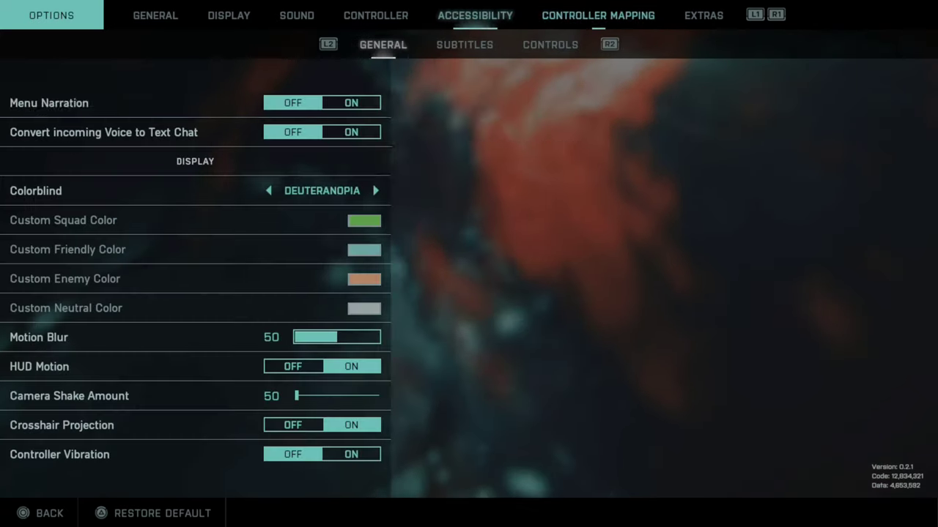
key(q)
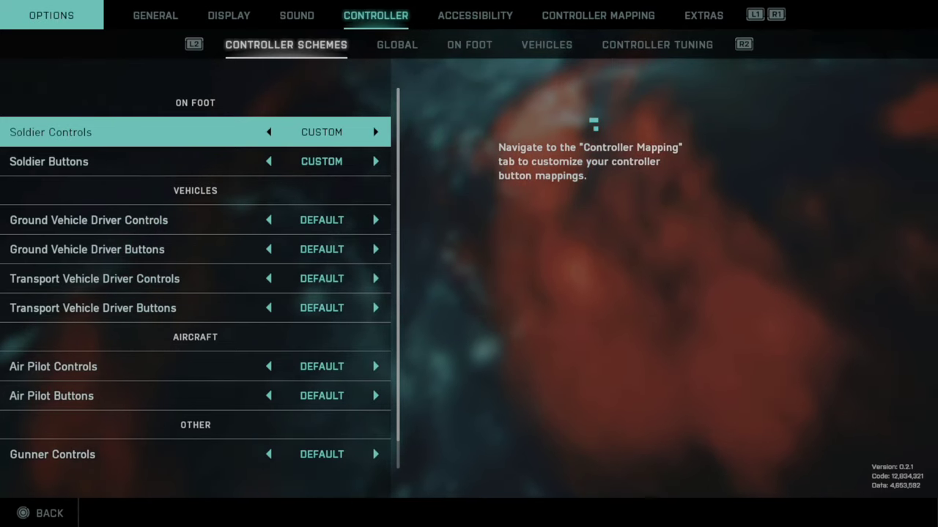
Step: Check that the on-foot Soldier Controls and Soldier Buttons schemes are both set to Custom
key(Down)
key(Up)
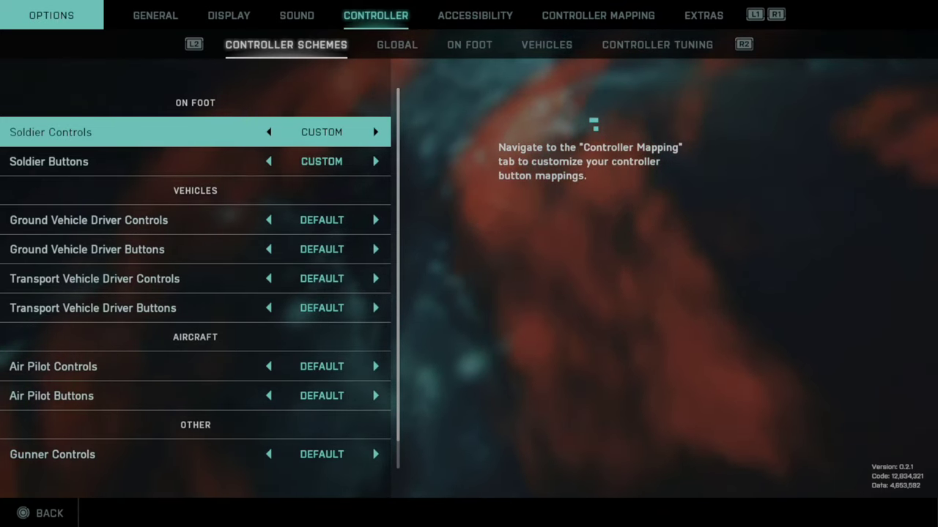
key(Right)
key(Left)
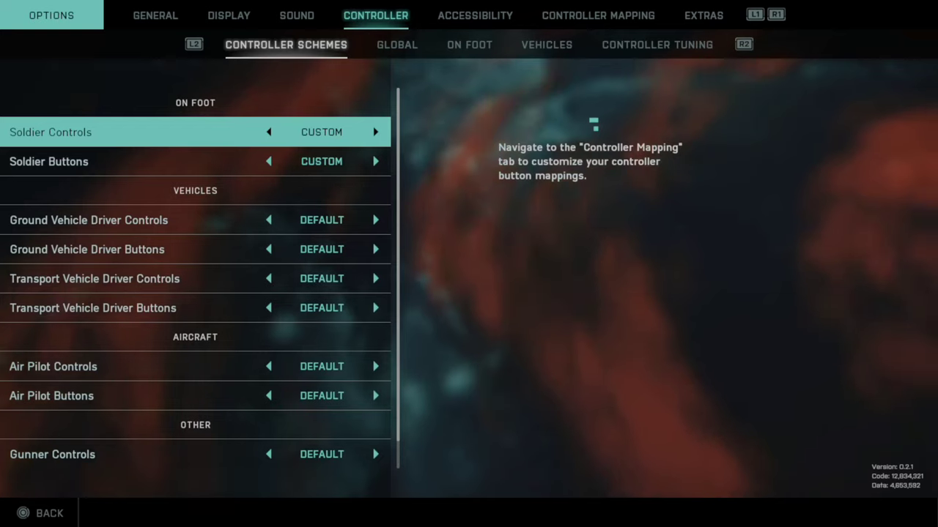
key(Down)
key(Right)
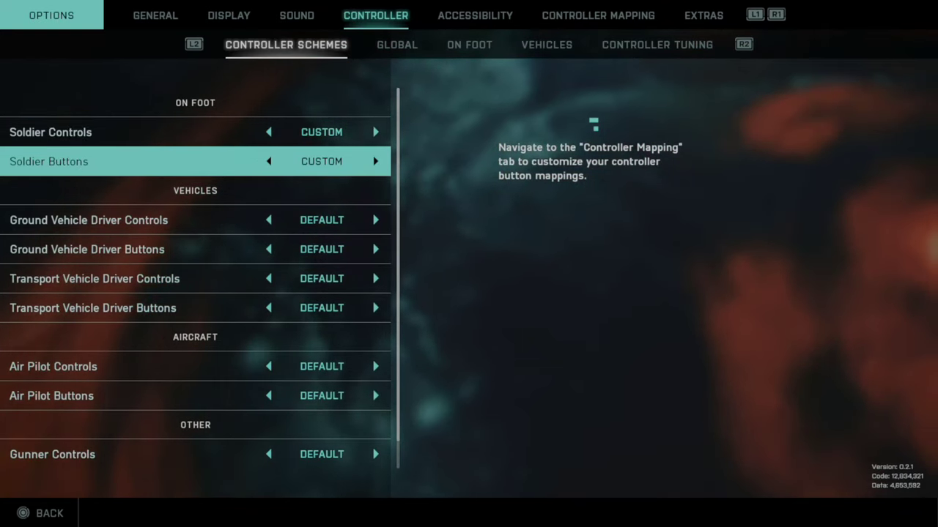
key(Up)
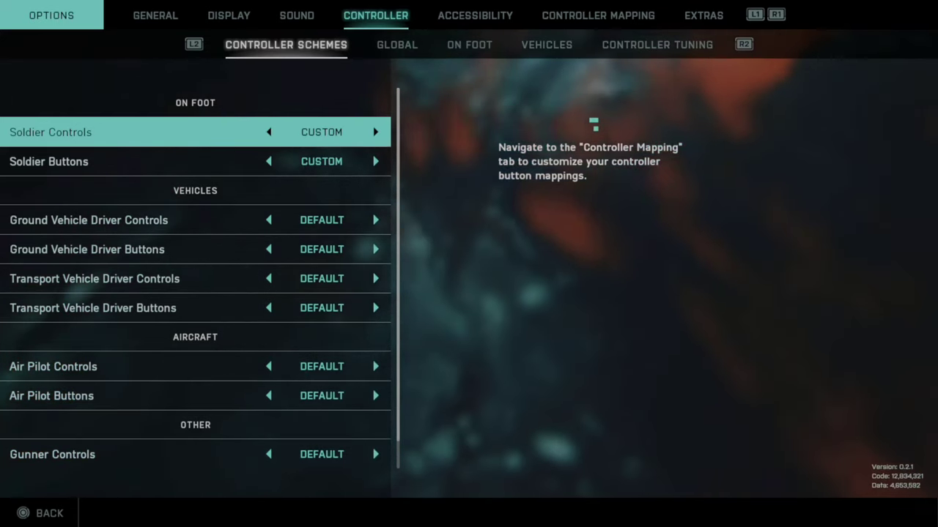
Step: Go to the Full map entry in the on-foot controller mappings and restore the default mappings
key(e)
key(e)
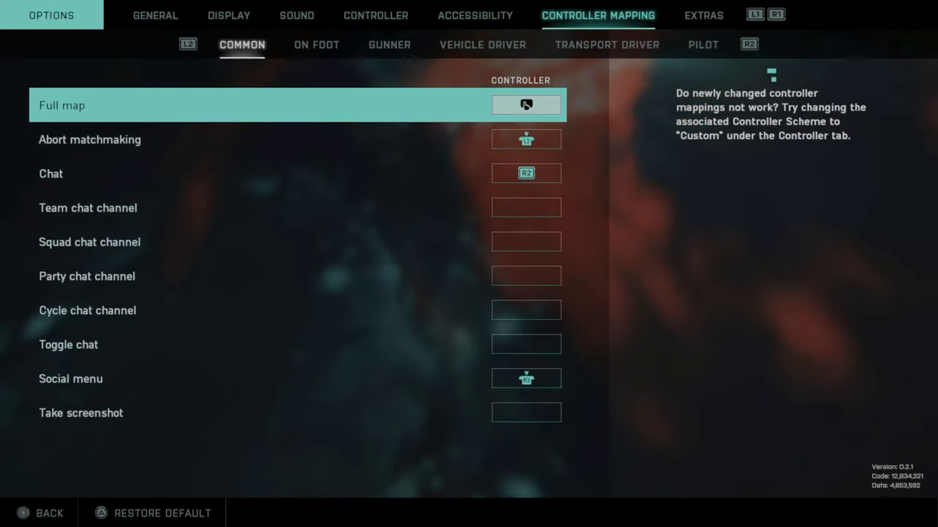
key(c)
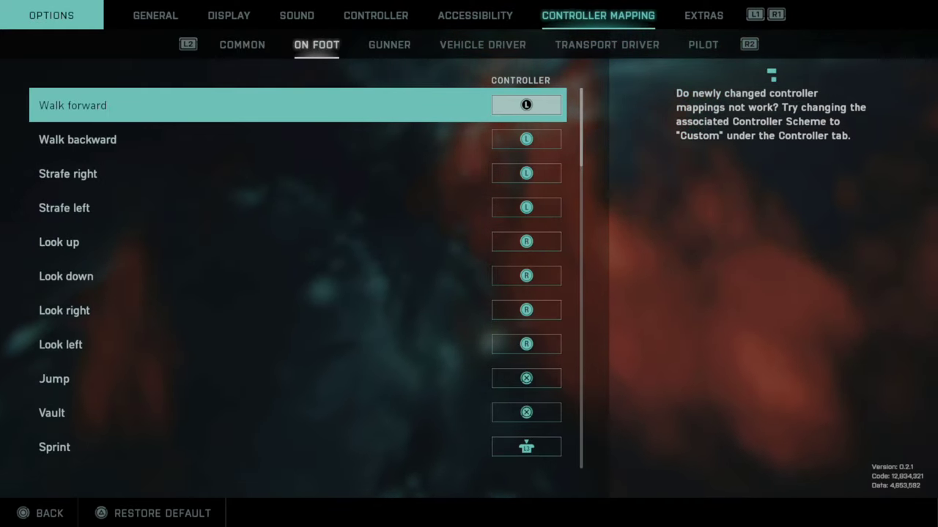
key(Down)
key(Down)
key(Down)
key(Down)
key(Down)
key(Down)
key(Down)
key(Down)
key(Down)
key(Down)
key(Down)
key(Down)
key(Down)
key(Down)
key(Down)
key(Down)
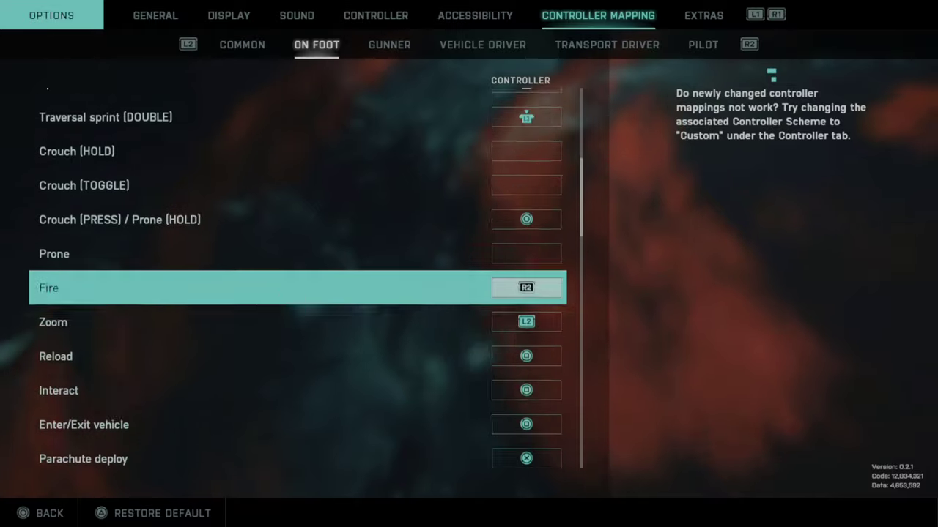
key(Down)
key(Down)
key(Down)
key(Down)
key(Down)
key(Down)
key(Down)
key(Down)
key(Down)
key(Down)
key(Down)
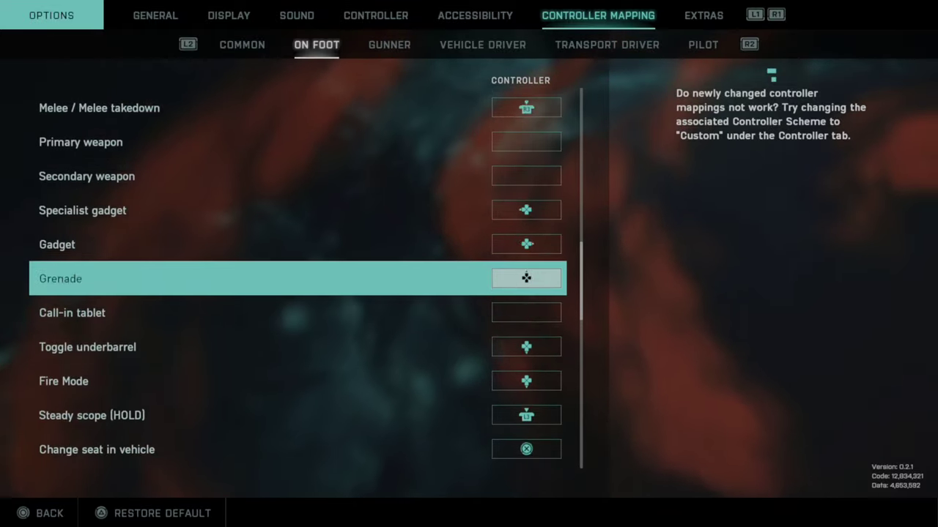
key(Down)
key(Down)
key(Down)
key(Down)
key(Down)
key(Down)
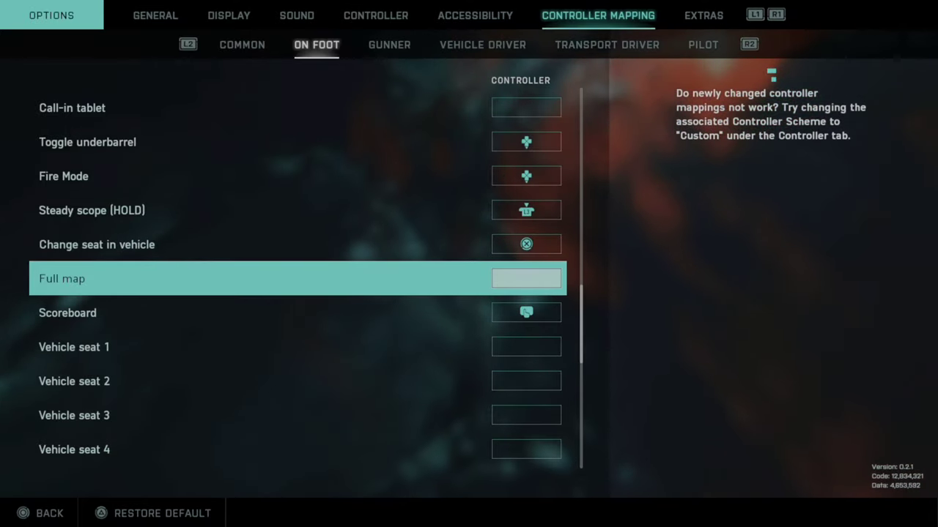
key(r)
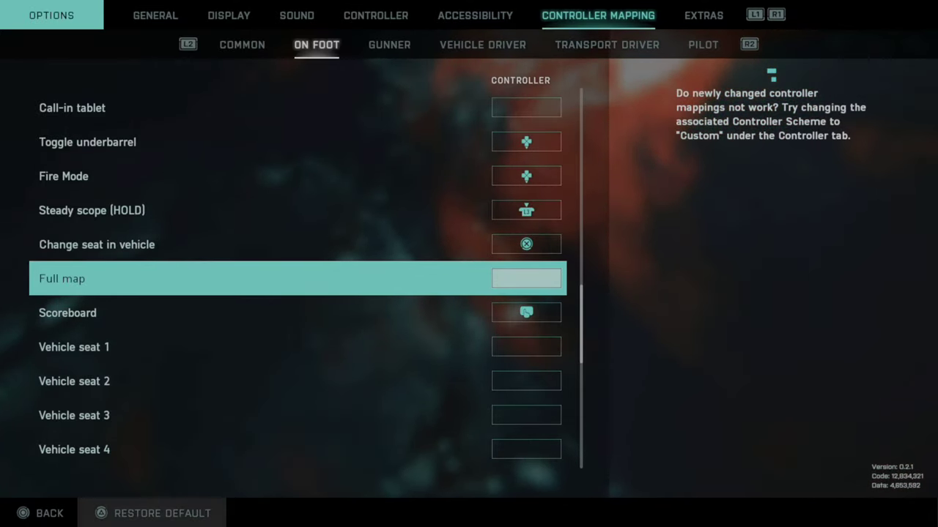
key(Return)
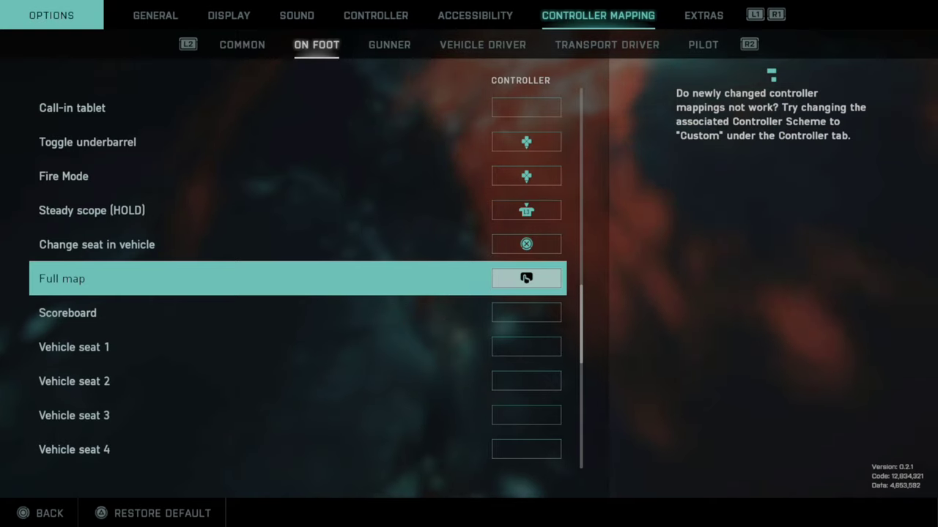
key(r)
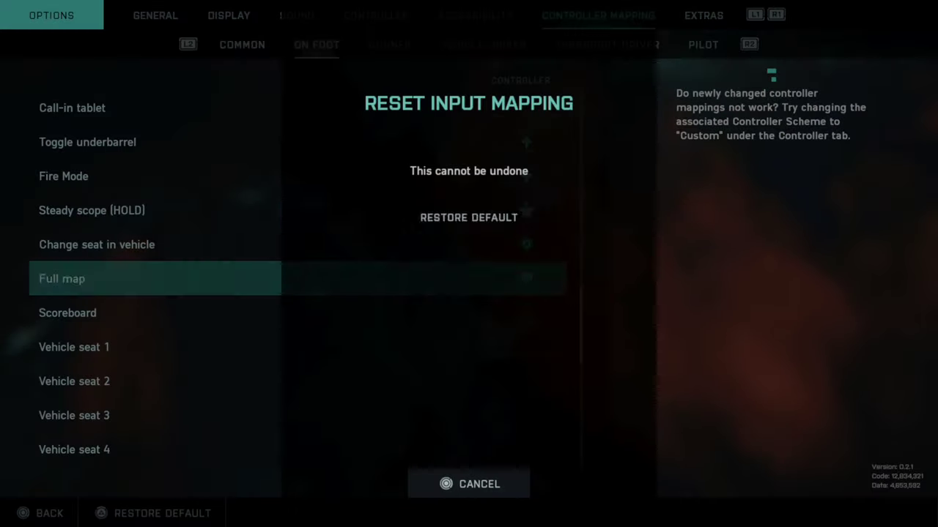
key(Return)
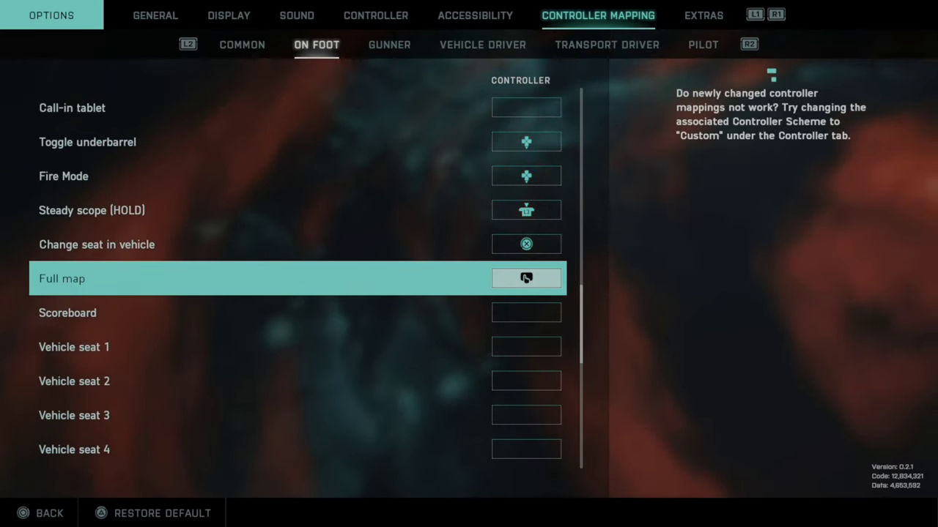
Step: Clear the on-foot Full map binding and bind Scoreboard to the controller touchpad, accepting the duplicate with Full map
key(Return)
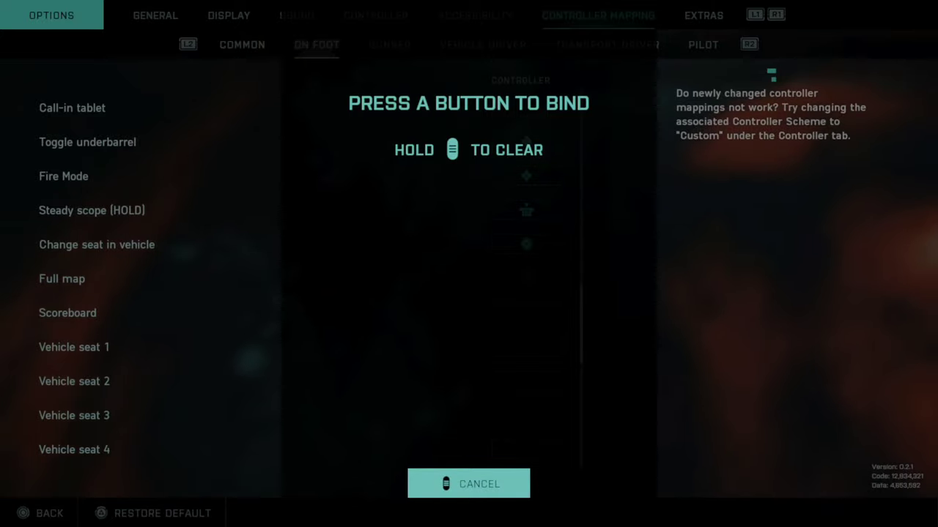
key(Escape)
key(Down)
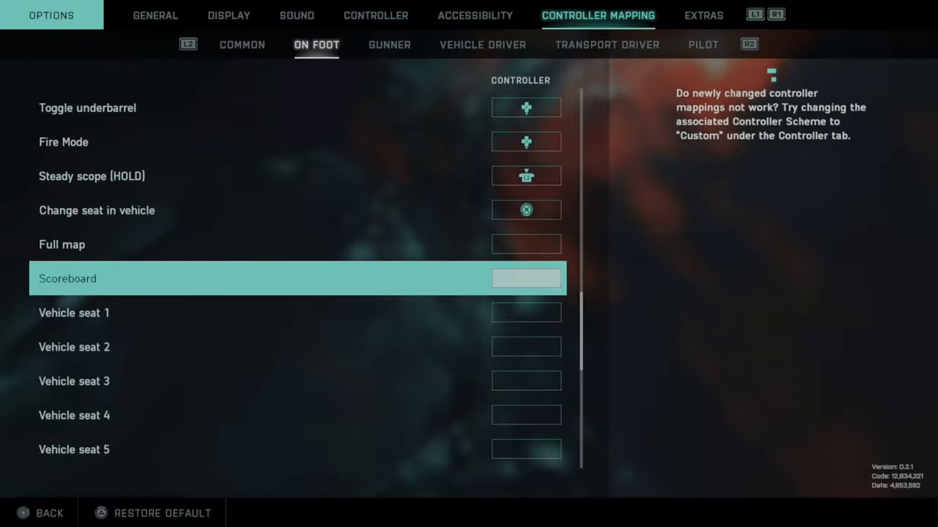
key(Return)
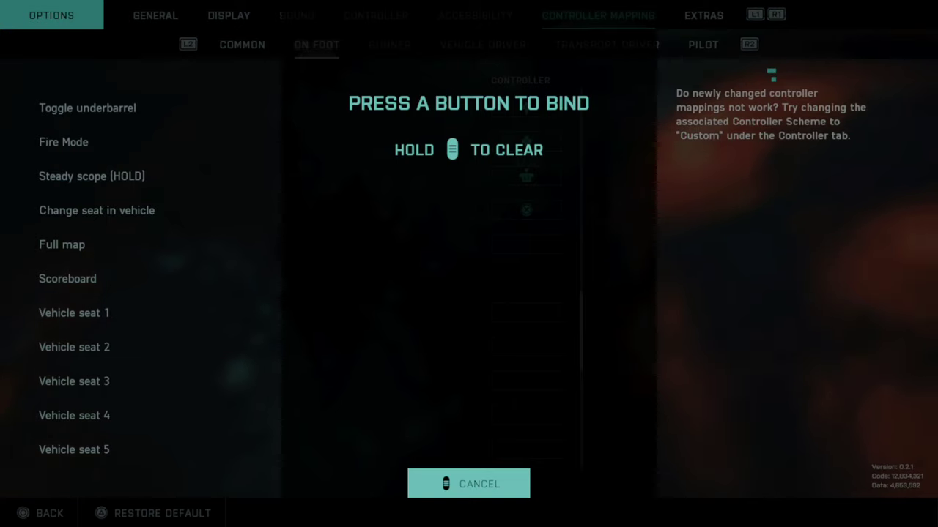
key(Return)
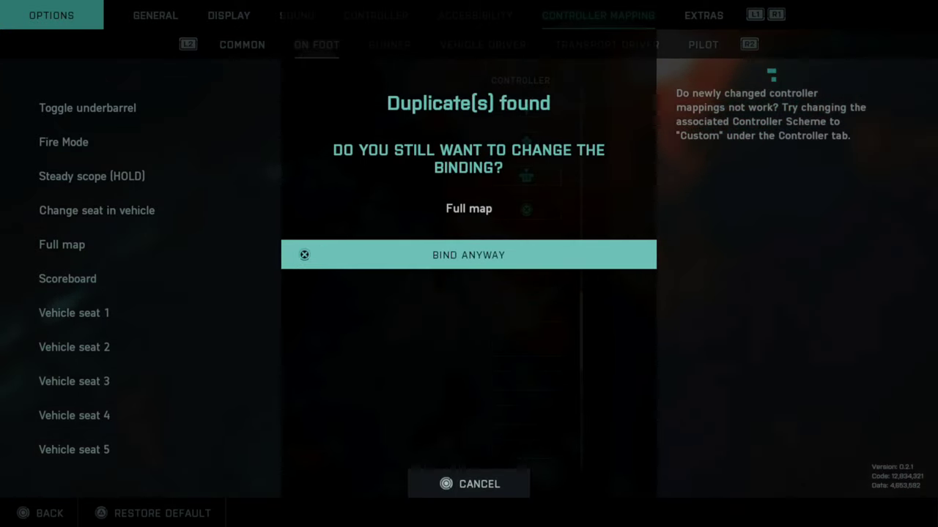
key(Return)
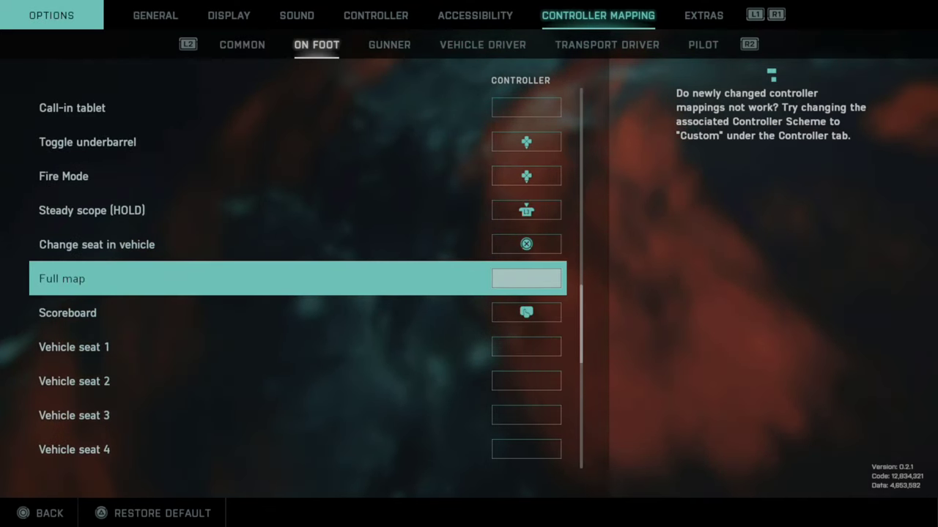
Step: Review the on-foot bindings of Full map and Scoreboard
key(Down)
key(Up)
key(Down)
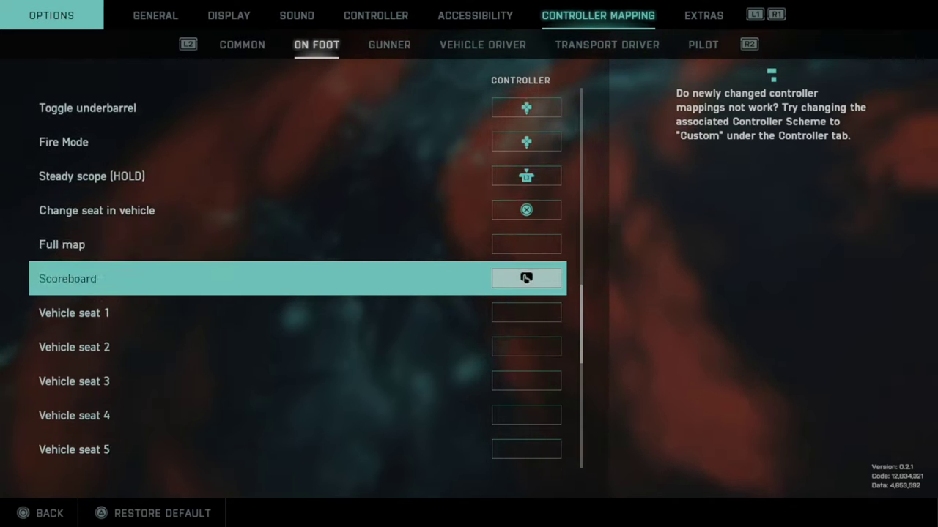
key(Up)
key(Down)
key(Up)
key(Down)
key(Up)
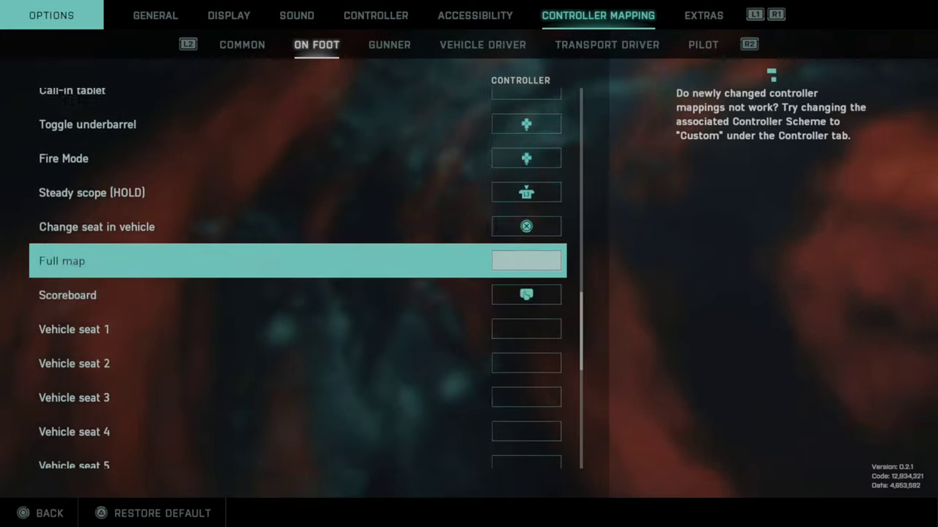
key(Down)
key(Up)
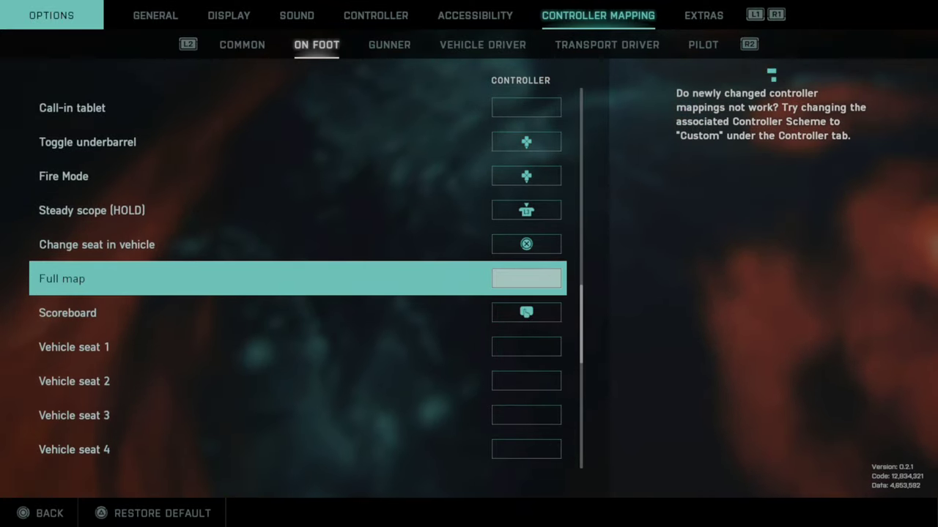
key(Up)
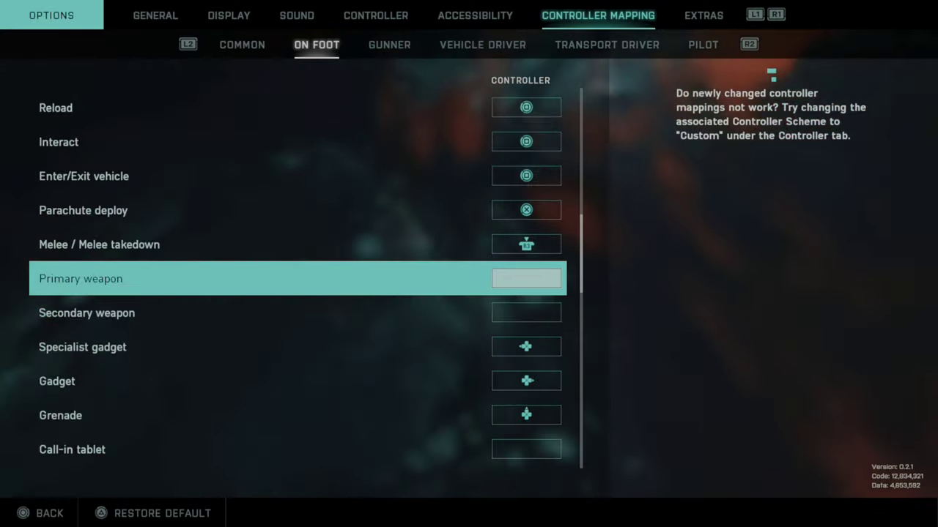
Step: Leave the options, return to the match and test the scoreboard while on foot
key(Escape)
key(Escape)
key(Tab)
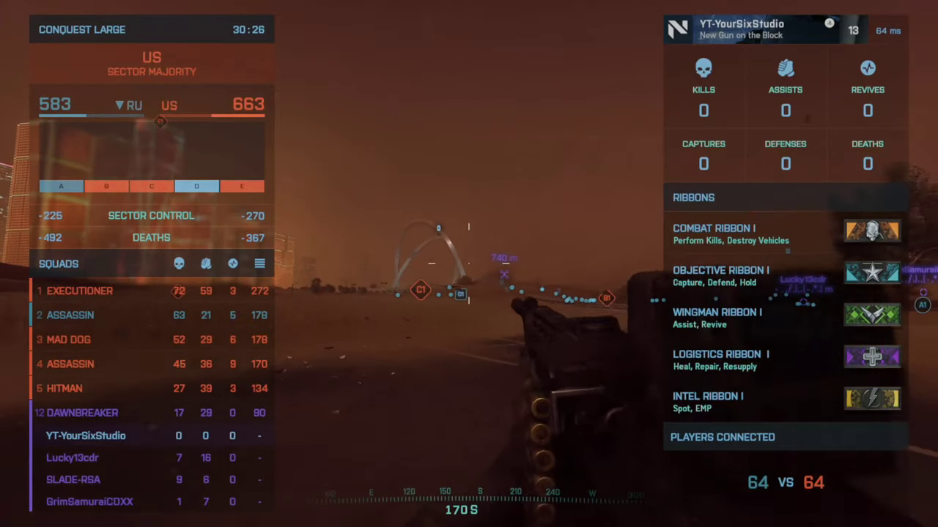
key(shift)
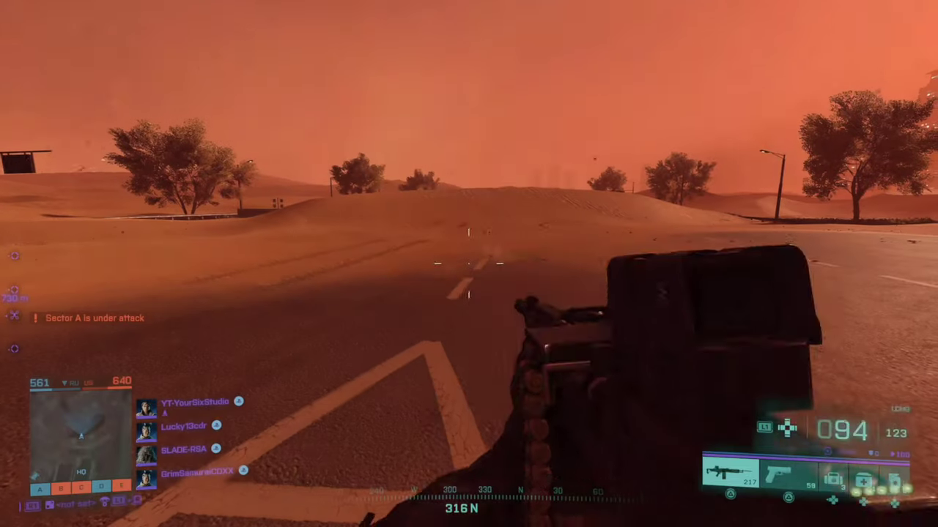
Step: Call in an LCAA Hovercraft and get into its driver seat
key(b)
key(Down)
key(Down)
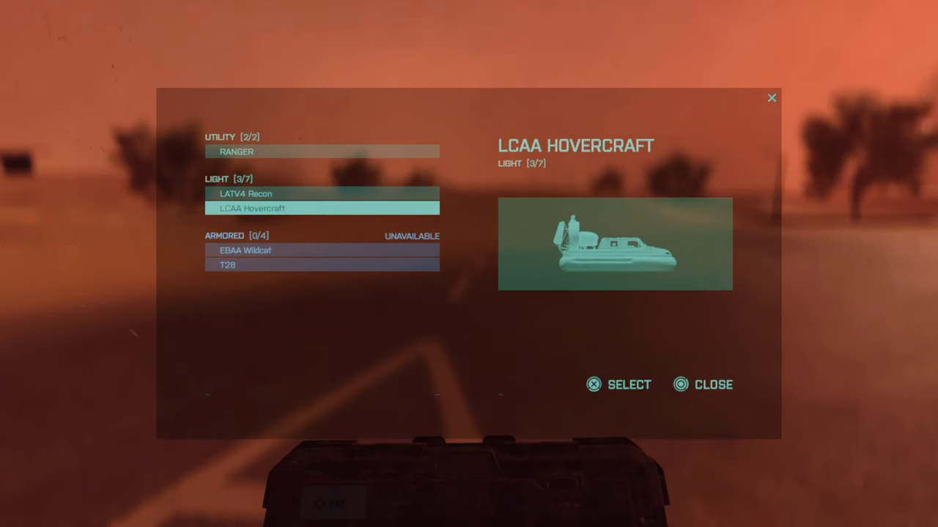
key(Return)
key(d)
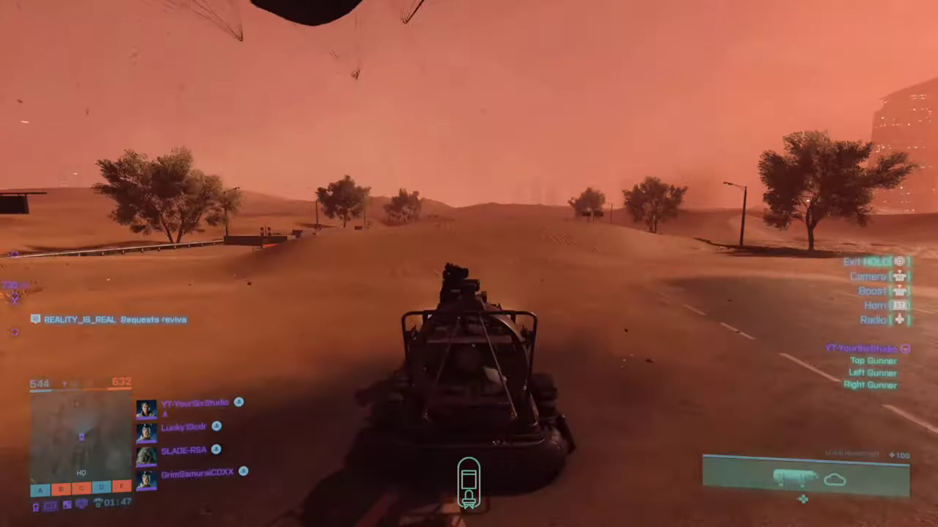
Step: View the full map while driving the hovercraft, close it and exit the vehicle
key(m)
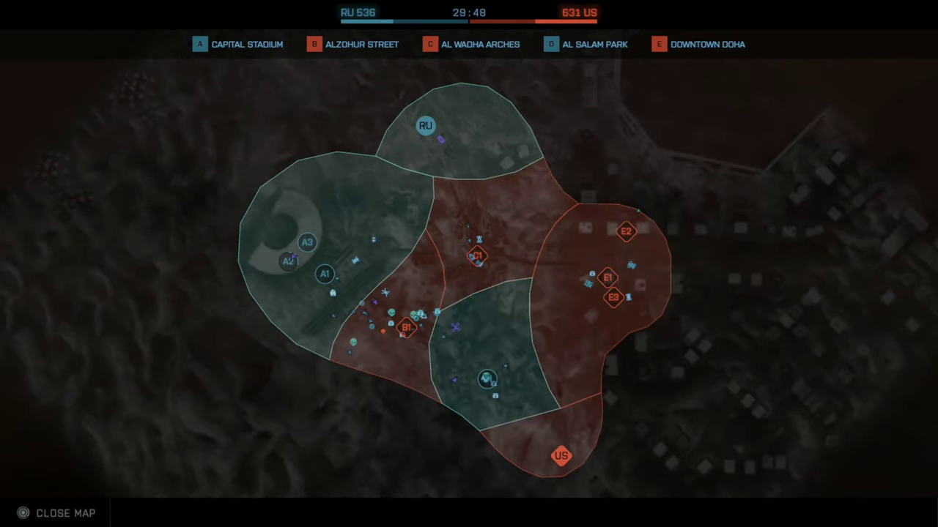
key(m)
key(e)
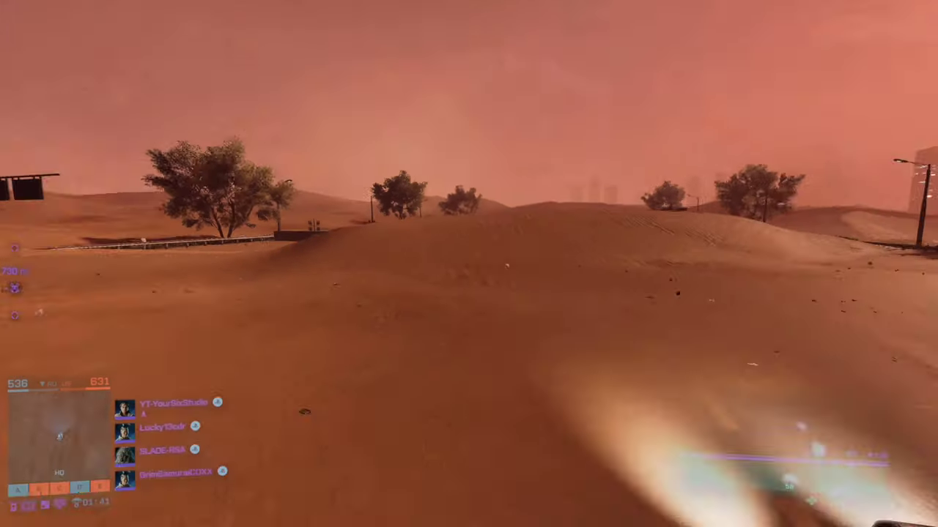